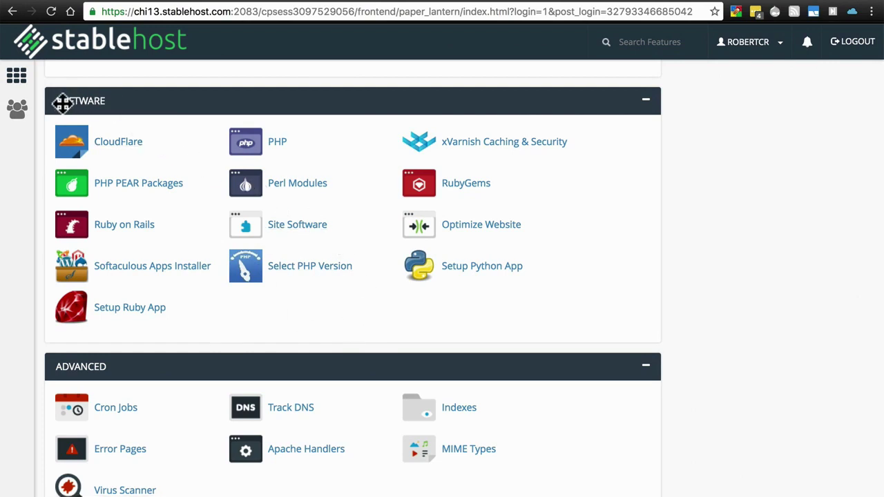
# Step: Open the PHP version selector, keep 5.6 chosen, and compare it with the PHP version check in Magento's readiness check
pyautogui.click(294, 267)
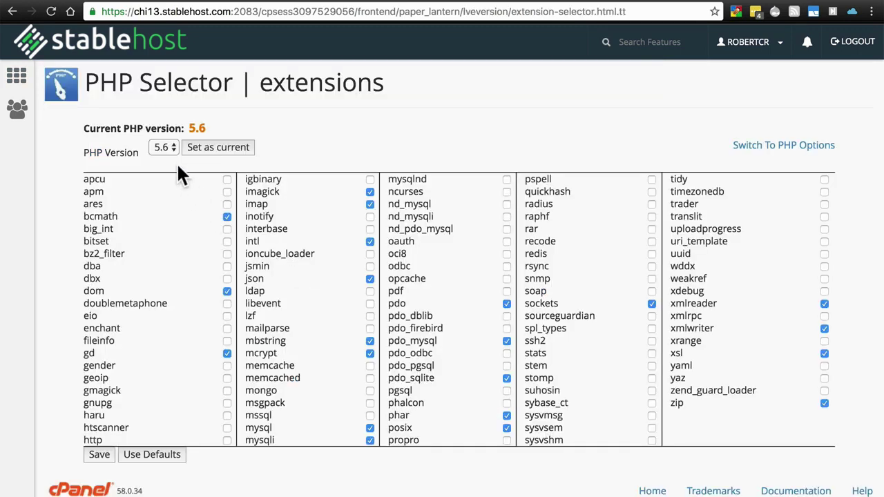
pyautogui.click(166, 148)
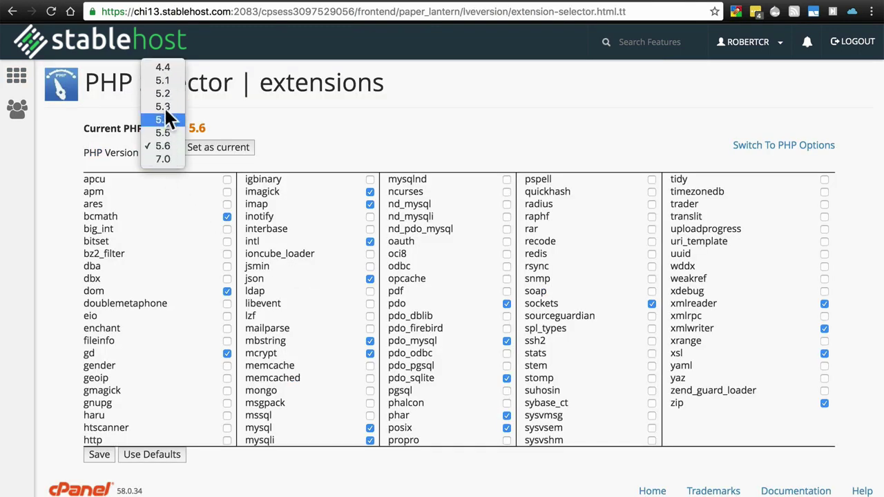
pyautogui.click(167, 147)
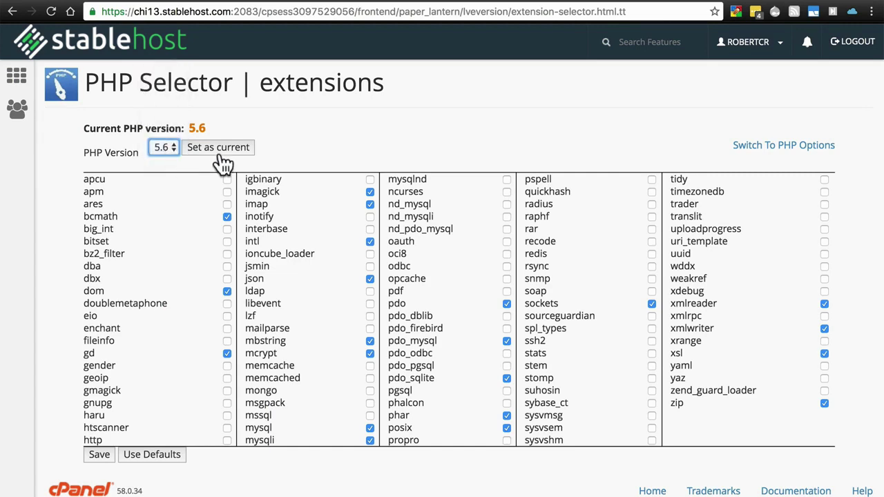
pyautogui.hotkey('ctrl', 'Right')
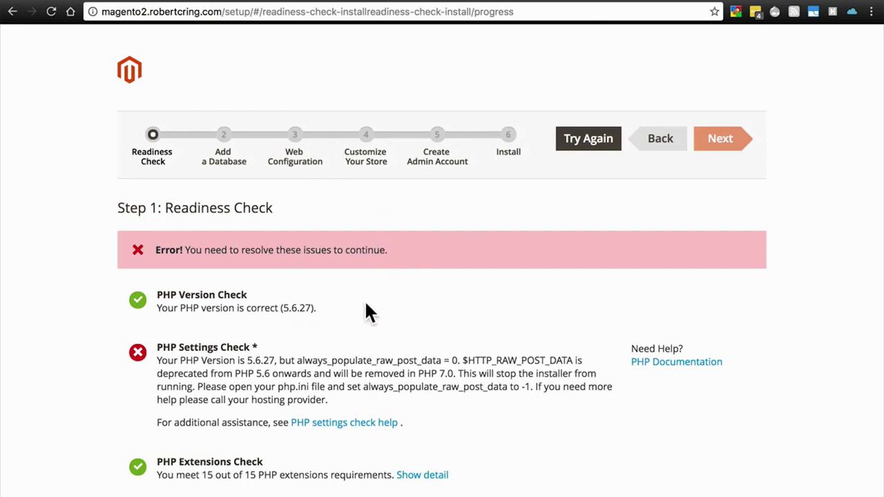
pyautogui.hotkey('ctrl', 'Left')
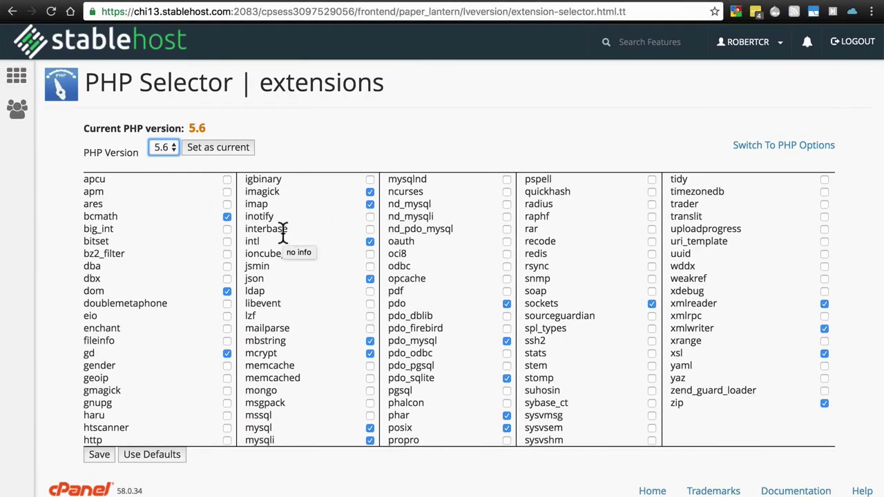
pyautogui.hotkey('ctrl', 'Right')
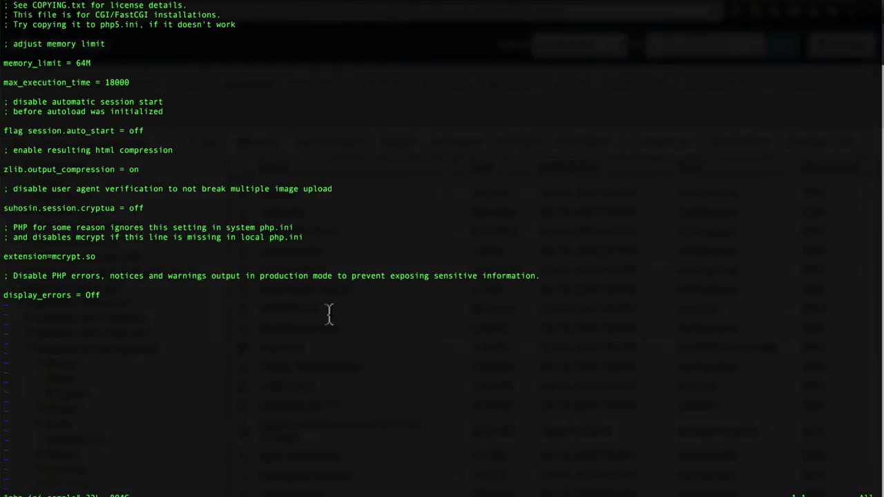
# Step: Append the comment "; For Magento" and the line always_populate_raw_post_data = -1 at the end of php.ini.sample
pyautogui.hotkey('shift', 'g')
pyautogui.press('o')
pyautogui.write('; For Magento')
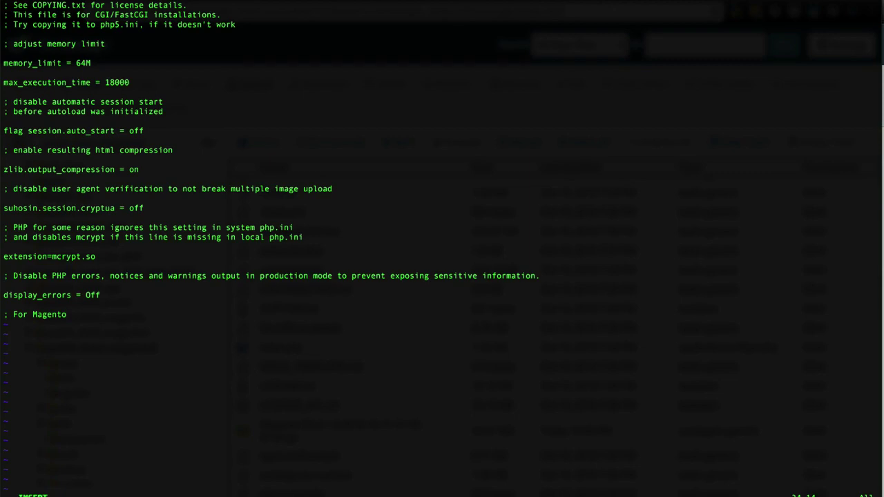
pyautogui.press('Return')
pyautogui.write('always ')
pyautogui.write('populate_')
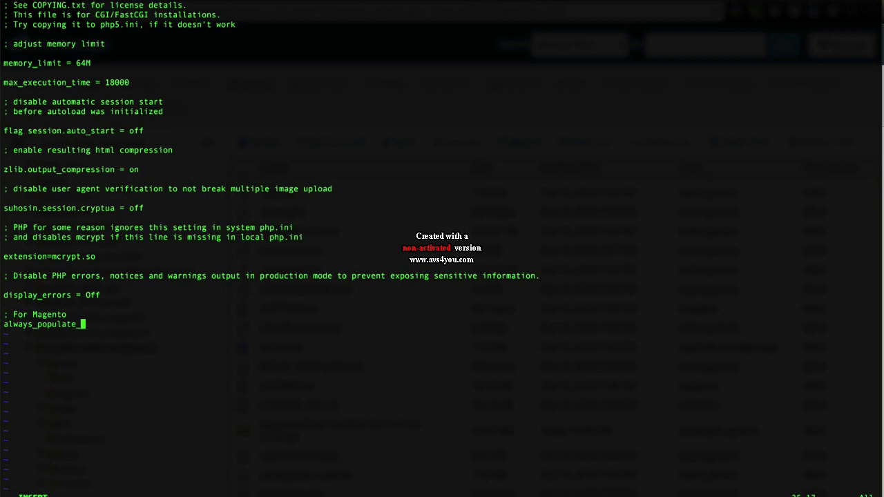
pyautogui.write('raw_post_data = -1')
pyautogui.press('BackSpace')
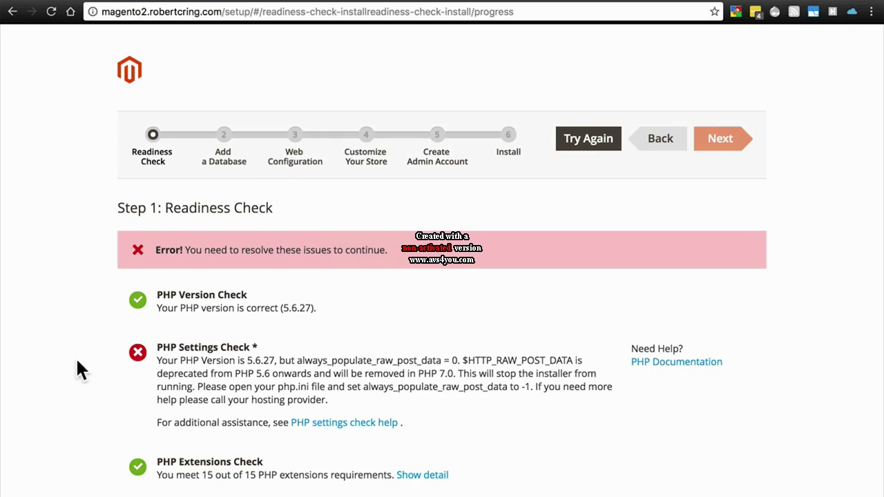
# Step: Review the enabled PHP extensions in the hosting account's PHP selector against the extensions check in Magento's readiness check
pyautogui.hotkey('ctrl', 'Left')
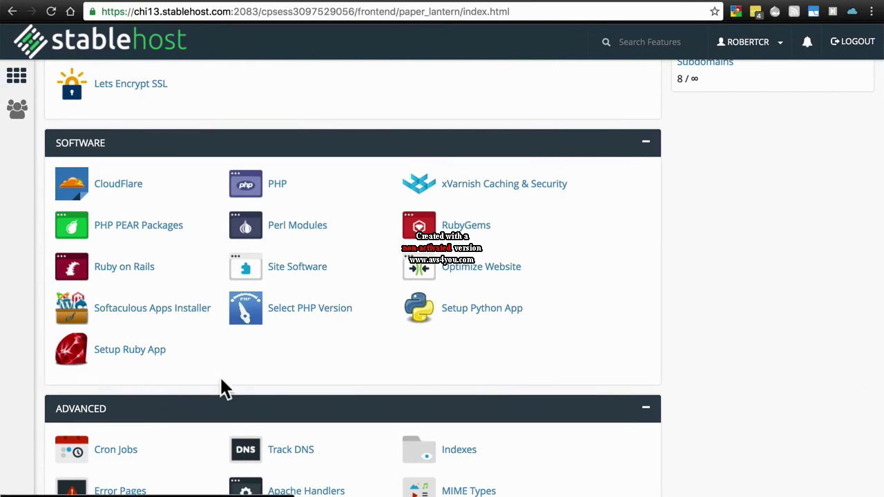
pyautogui.click(312, 319)
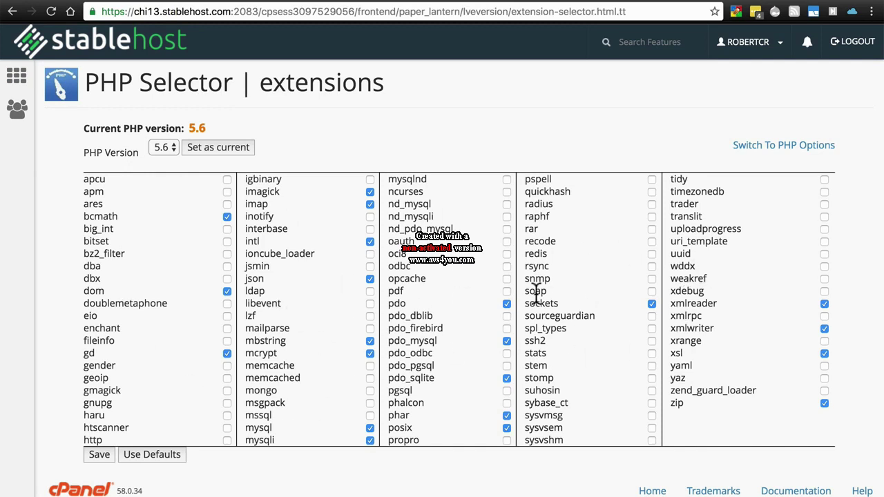
pyautogui.moveTo(538, 331)
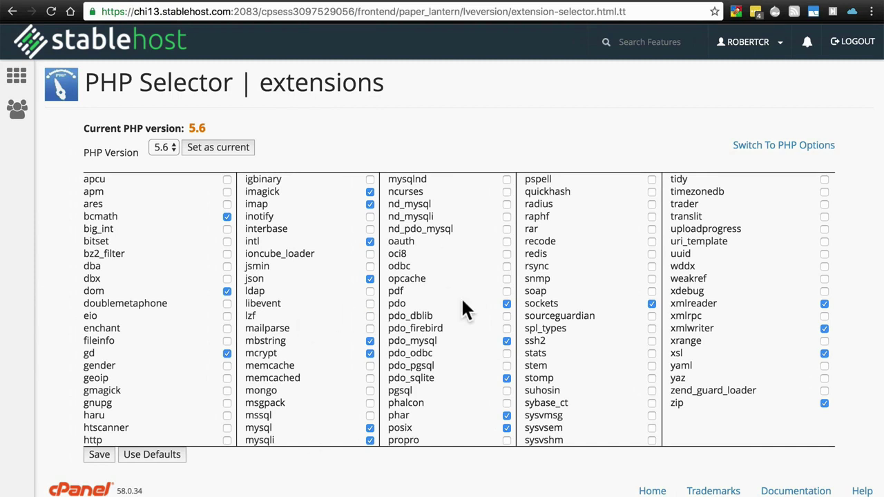
pyautogui.hotkey('ctrl', 'Right')
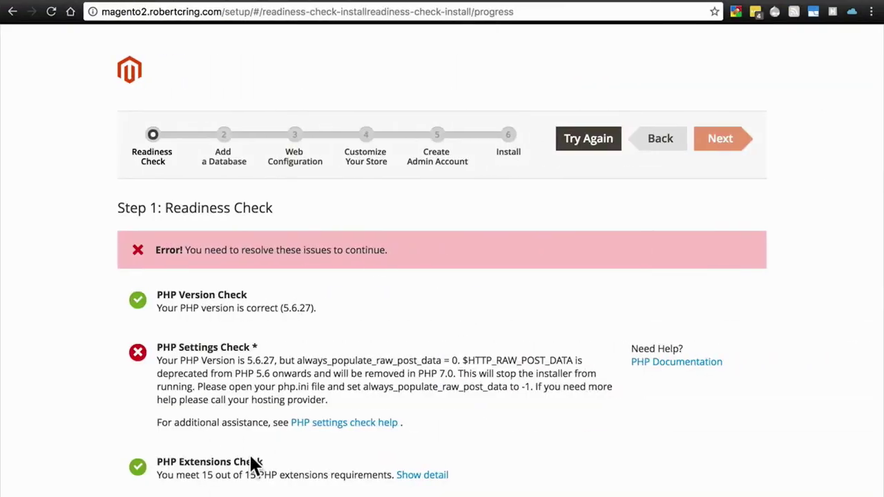
pyautogui.hotkey('ctrl', 'Left')
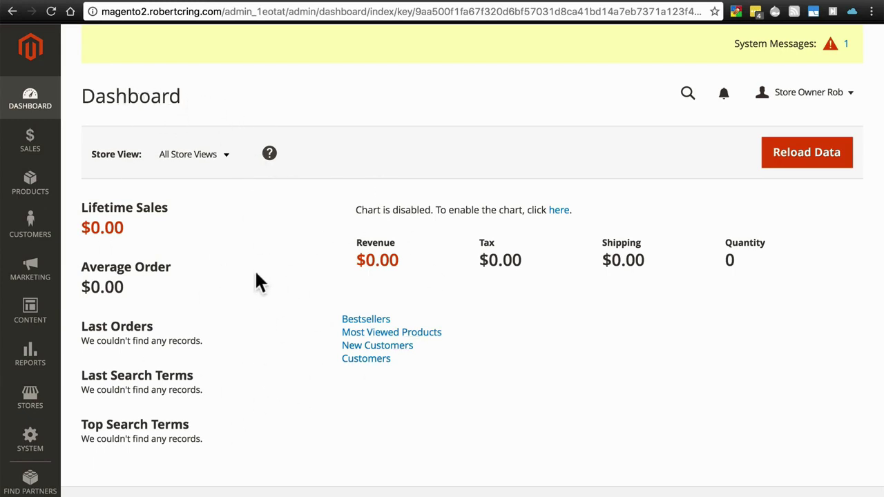
pyautogui.scroll(-3, 257, 277)
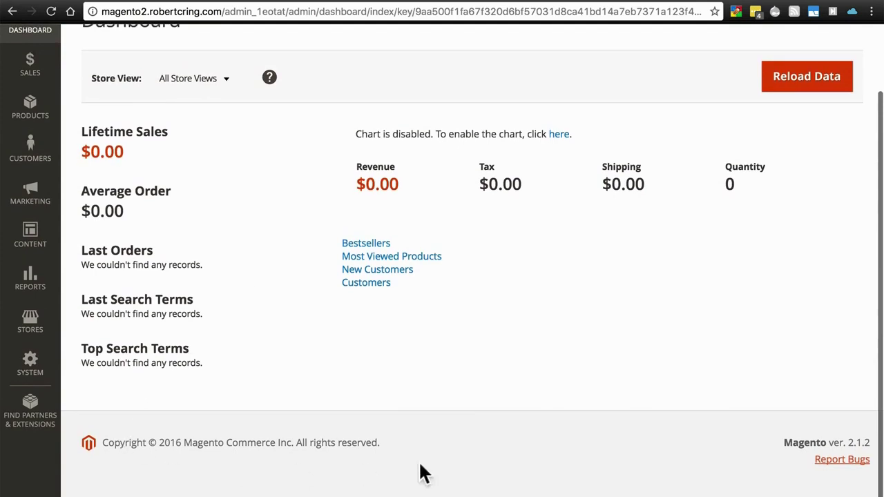
pyautogui.scroll(3, 389, 459)
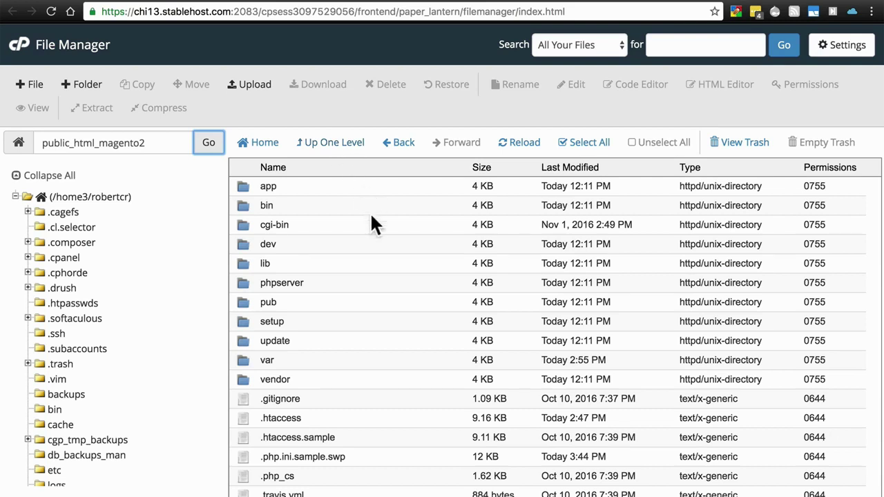
# Step: Open di.xml from the app/etc folder of public_html_magento2 in the text editor
pyautogui.doubleClick(338, 188)
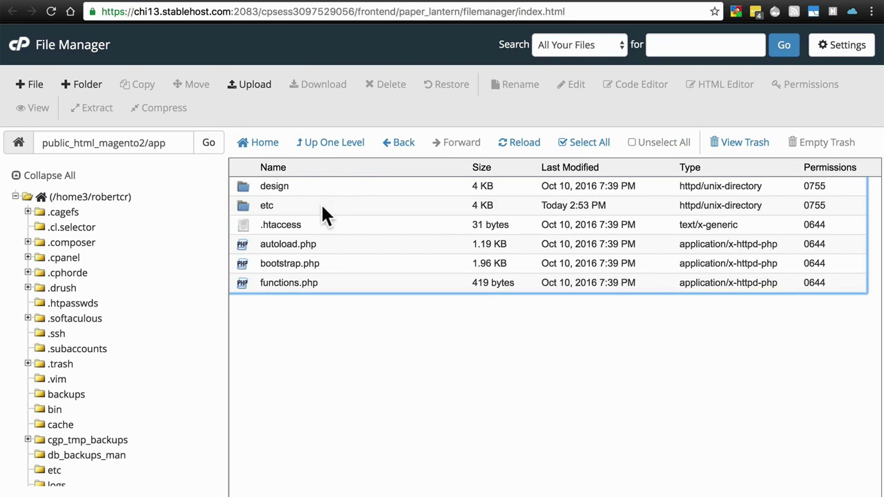
pyautogui.doubleClick(322, 206)
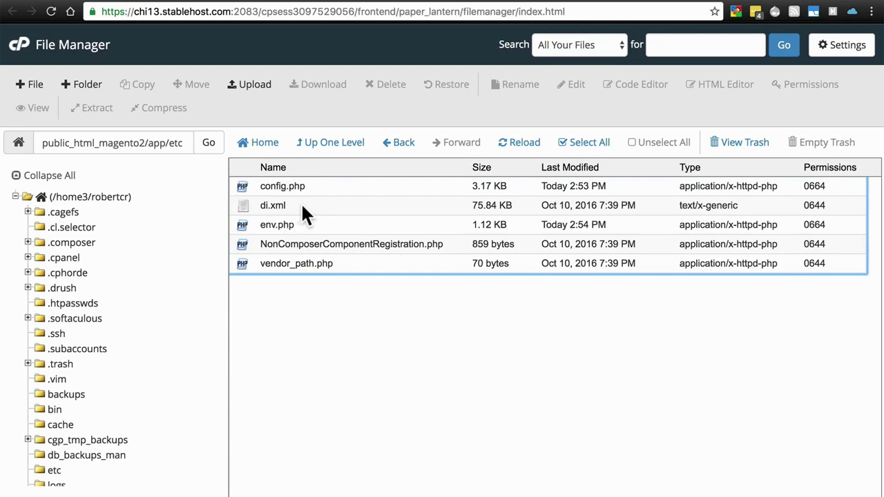
pyautogui.rightClick(302, 205)
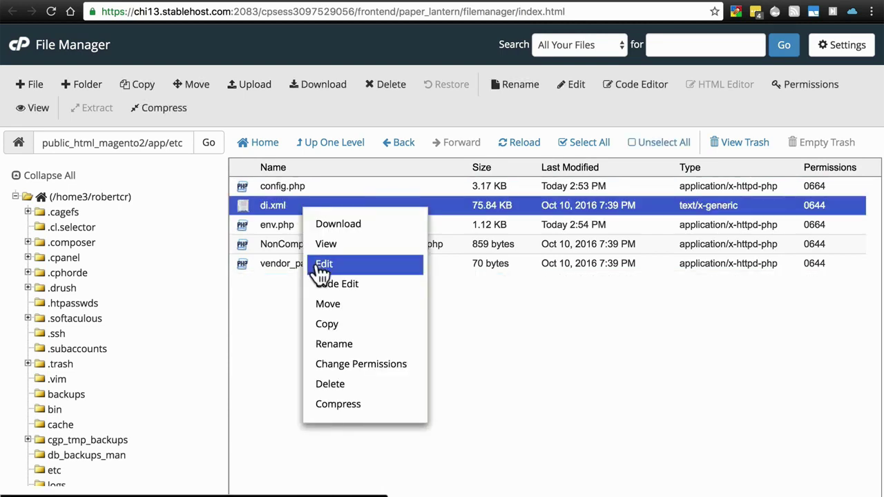
pyautogui.click(324, 266)
# Step: Search di.xml for "developermaterialization" to locate the virtualType section with the strategiesList items
pyautogui.scroll(-5, 391, 228)
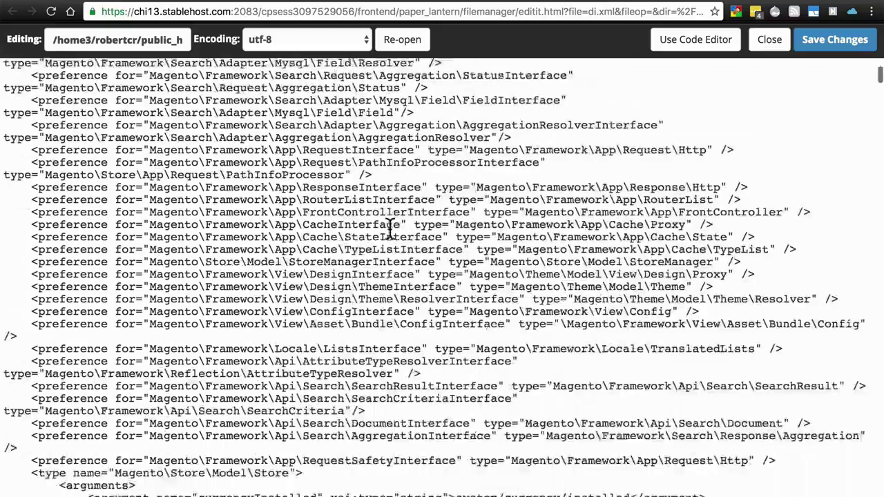
pyautogui.scroll(-20, 391, 228)
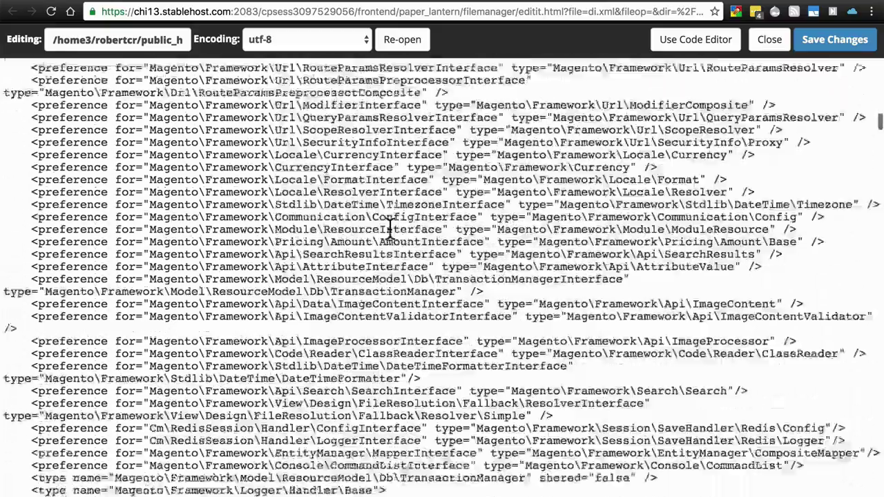
pyautogui.scroll(-20, 391, 228)
pyautogui.scroll(9, 391, 228)
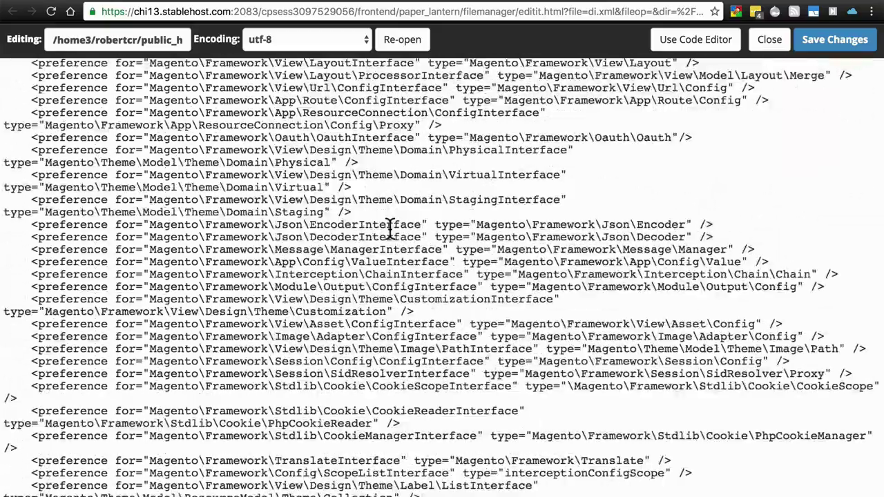
pyautogui.hotkey('ctrl', 'f')
pyautogui.write('selec')
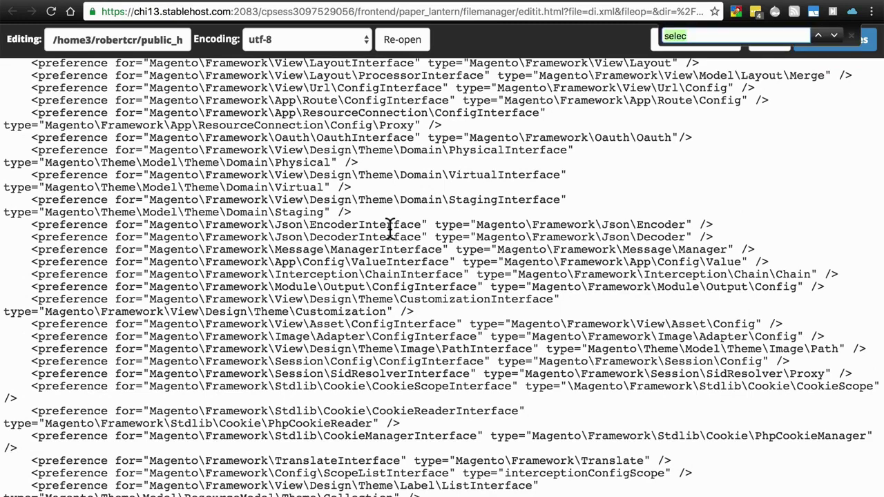
pyautogui.write('de')
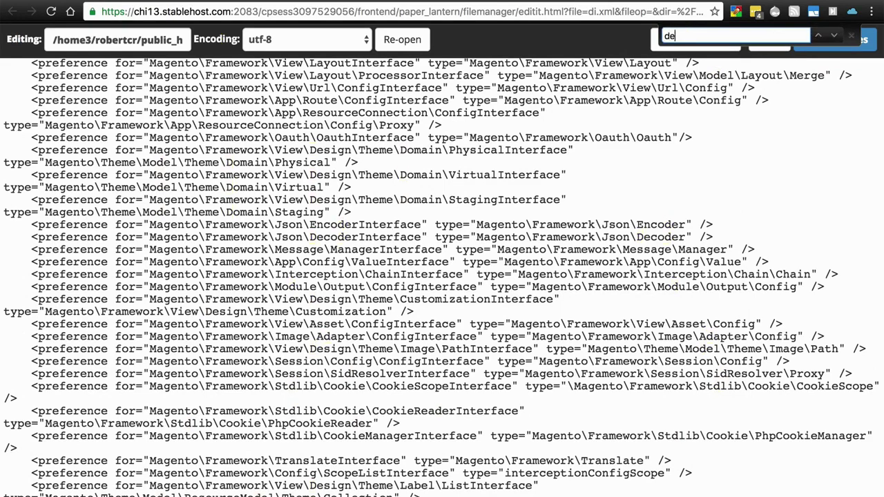
pyautogui.write('velopermate')
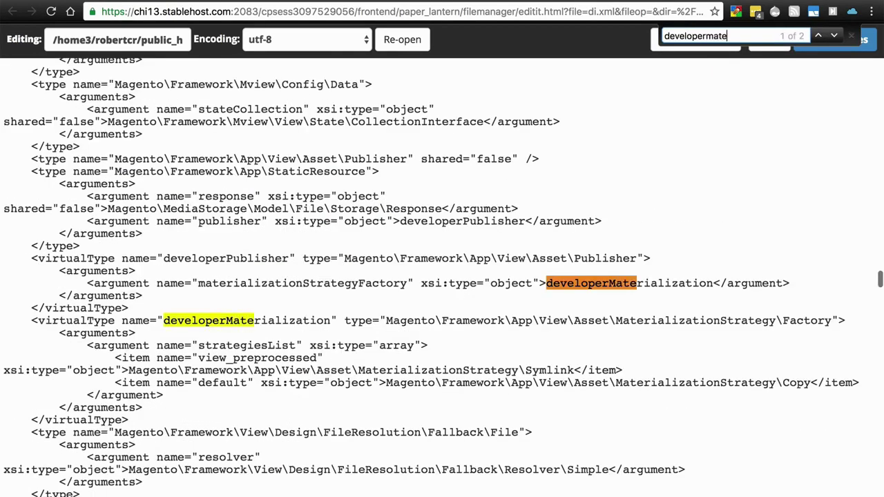
pyautogui.write('rialization')
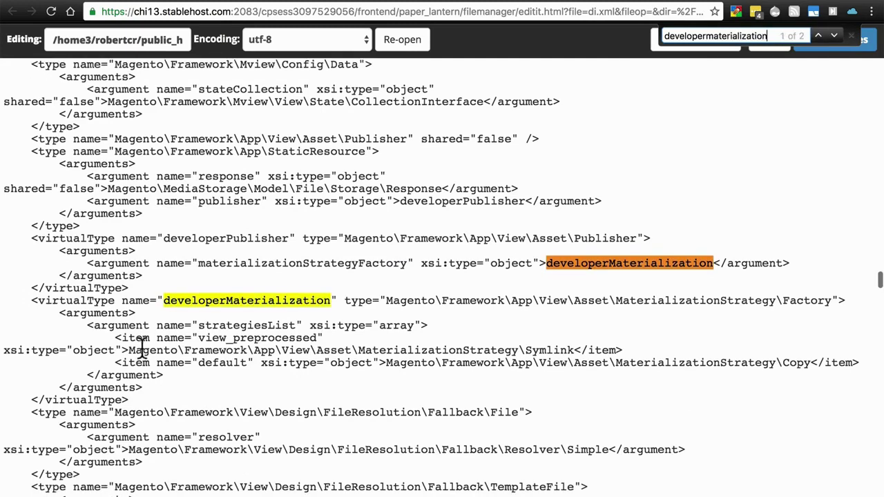
pyautogui.scroll(-1, 141, 349)
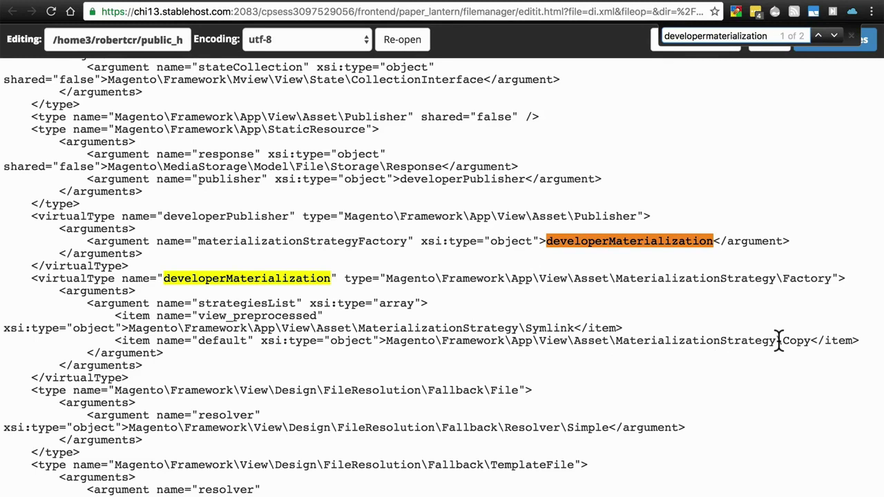
# Step: Change the strategy class of developerMaterialization's view_preprocessed item to Copy, save di.xml and close the editor
pyautogui.doubleClick(529, 328)
pyautogui.write('Copy')
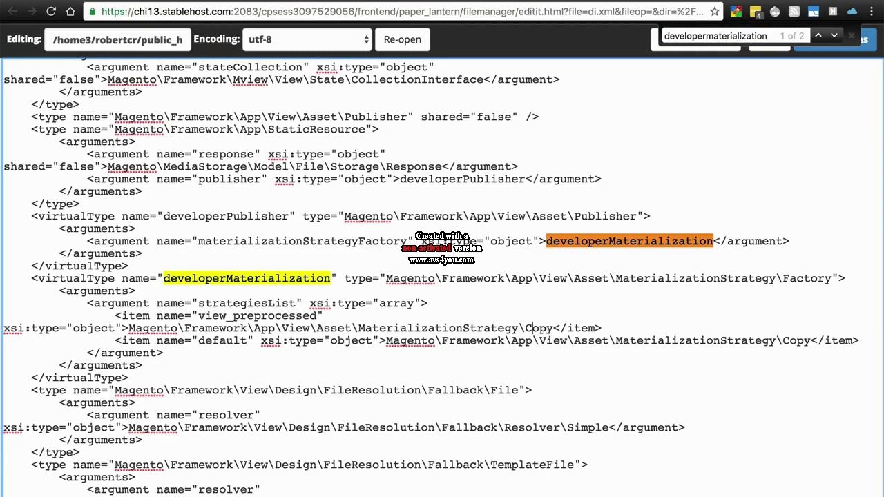
pyautogui.press('Escape')
pyautogui.click(838, 39)
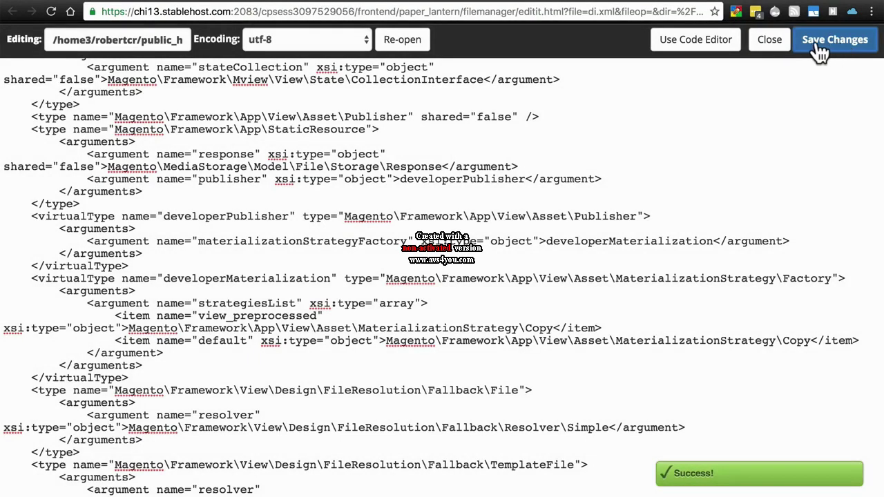
pyautogui.click(774, 48)
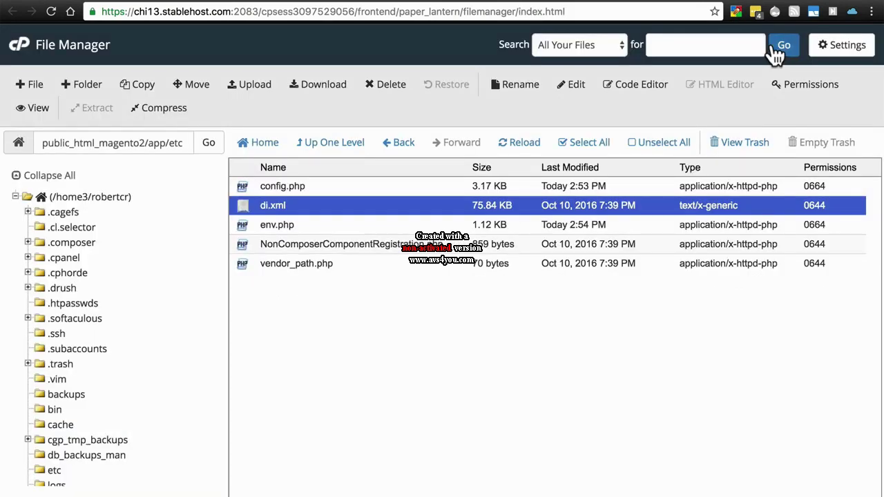
# Step: Open the pub/static folder of public_html_magento2 in the file manager
pyautogui.click(352, 150)
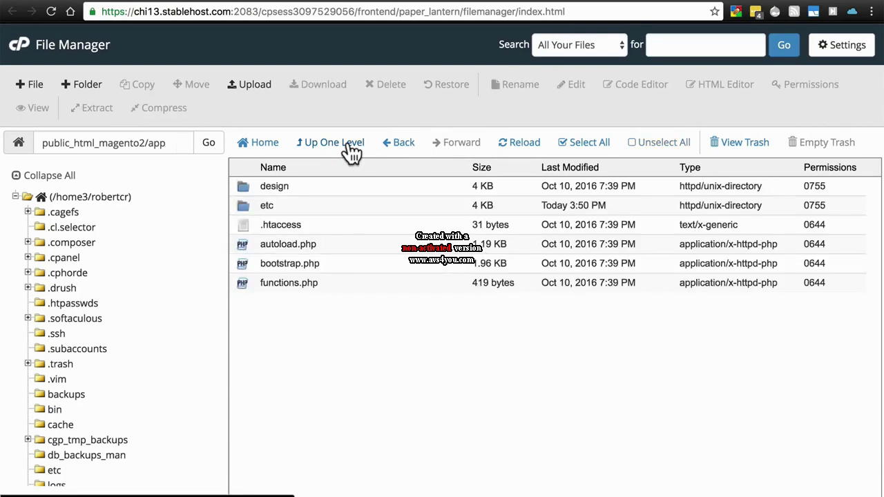
pyautogui.click(352, 151)
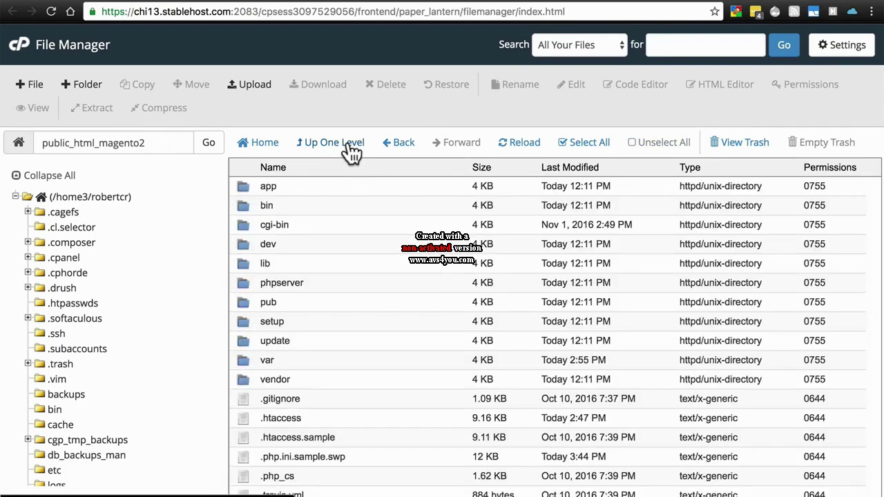
pyautogui.doubleClick(299, 303)
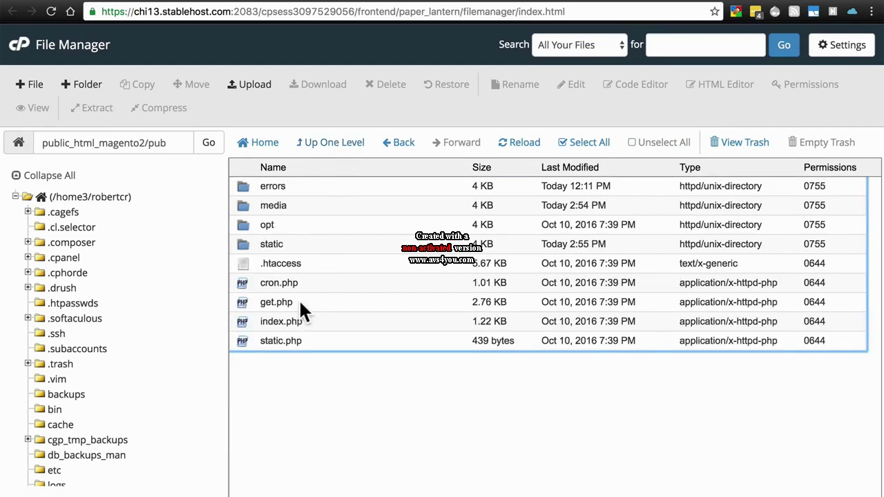
pyautogui.doubleClick(297, 247)
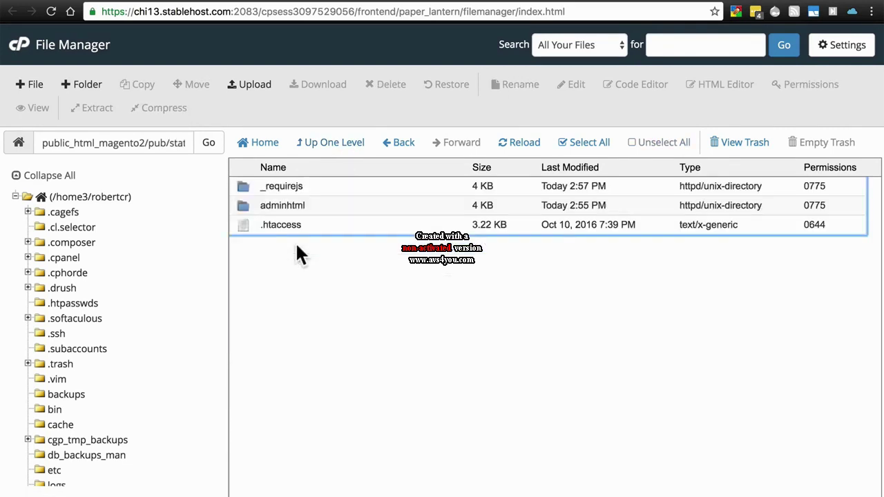
# Step: Move the _requirejs and adminhtml folders in pub/static to the trash, leaving .htaccess in place
pyautogui.click(315, 185)
pyautogui.keyDown('shift'); pyautogui.click(309, 201); pyautogui.keyUp('shift')
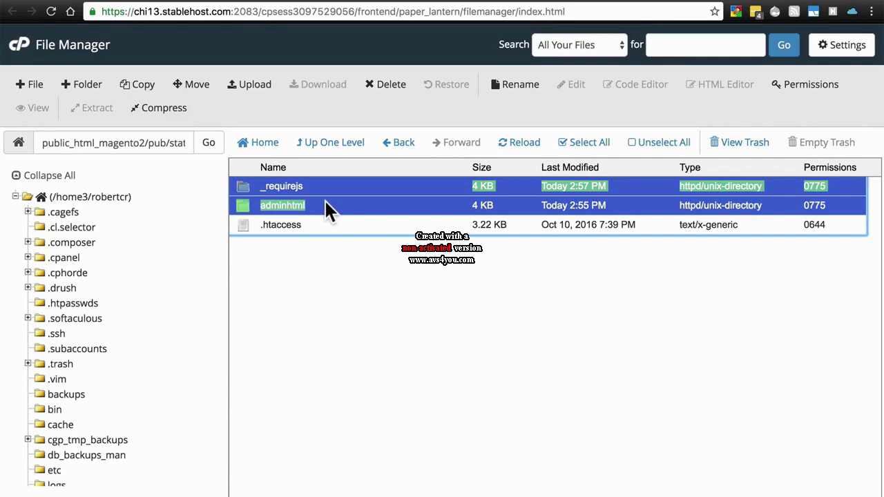
pyautogui.click(398, 89)
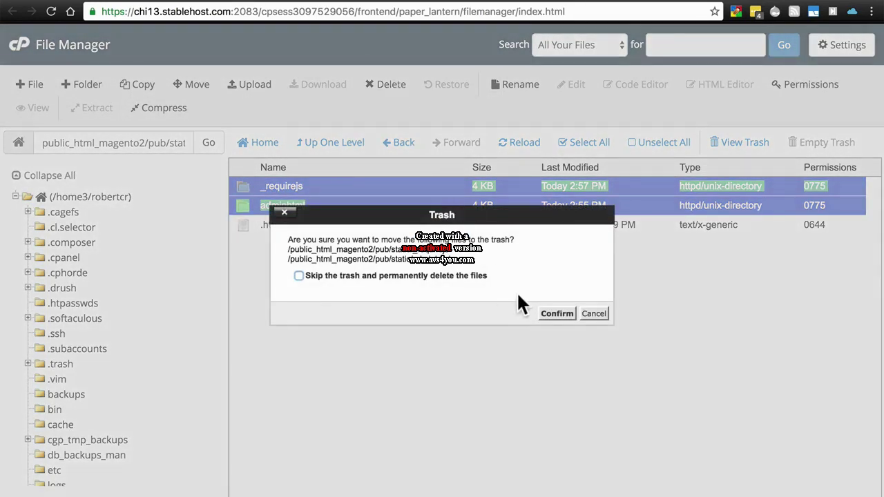
pyautogui.click(552, 317)
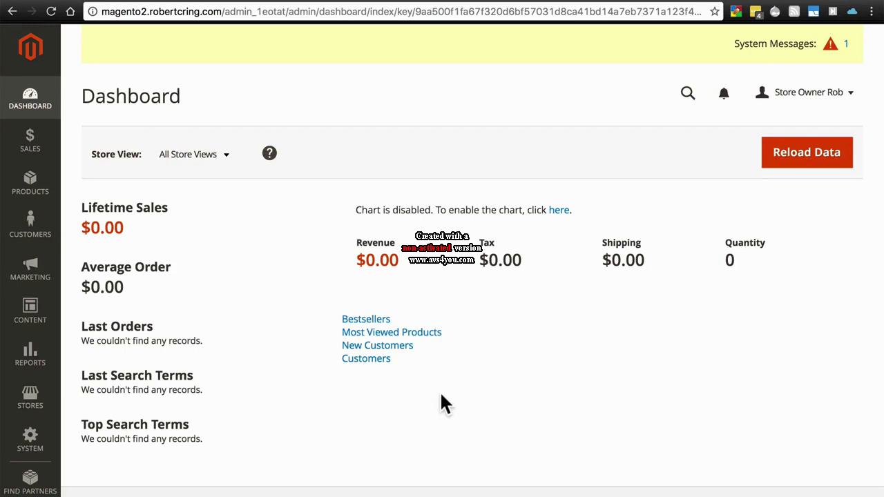
# Step: Reload the Magento admin dashboard and check that the Products, Sales, Reports, Content and System navigation menus open
pyautogui.press('super+r')
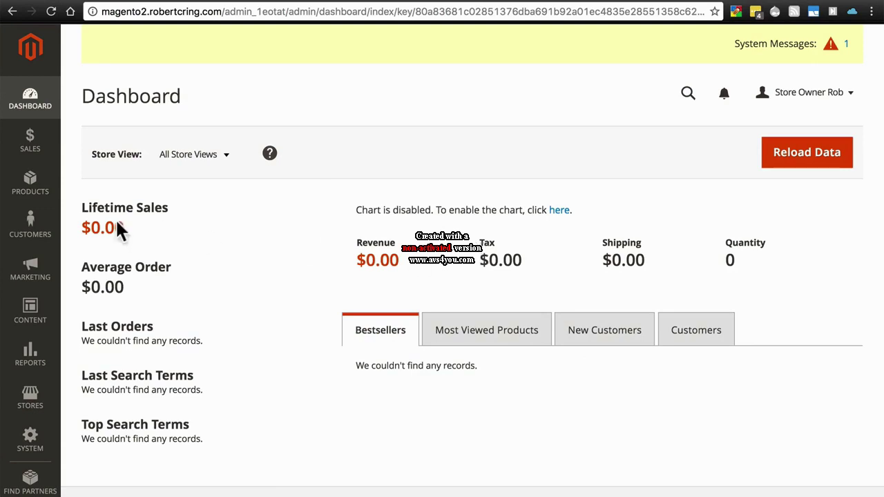
pyautogui.click(35, 181)
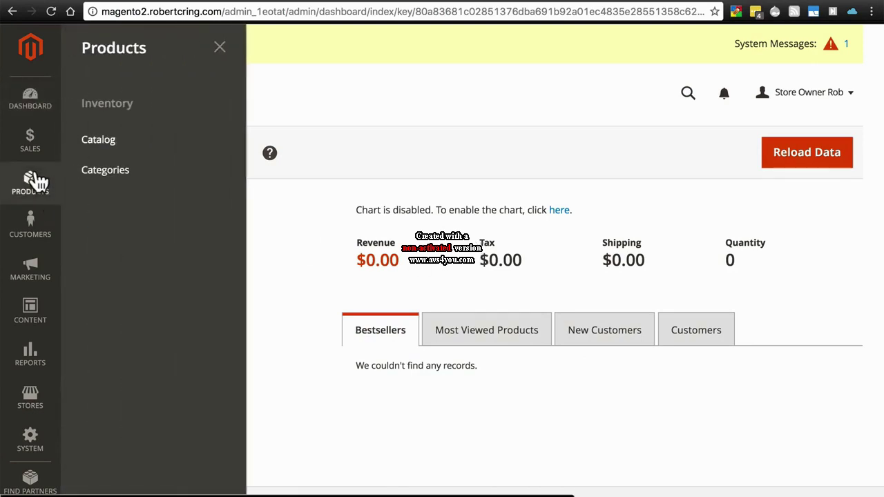
pyautogui.click(36, 147)
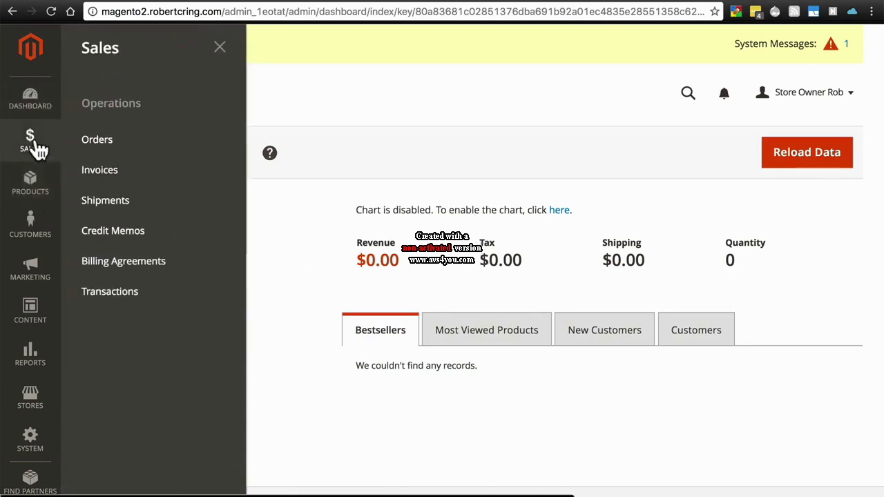
pyautogui.click(33, 356)
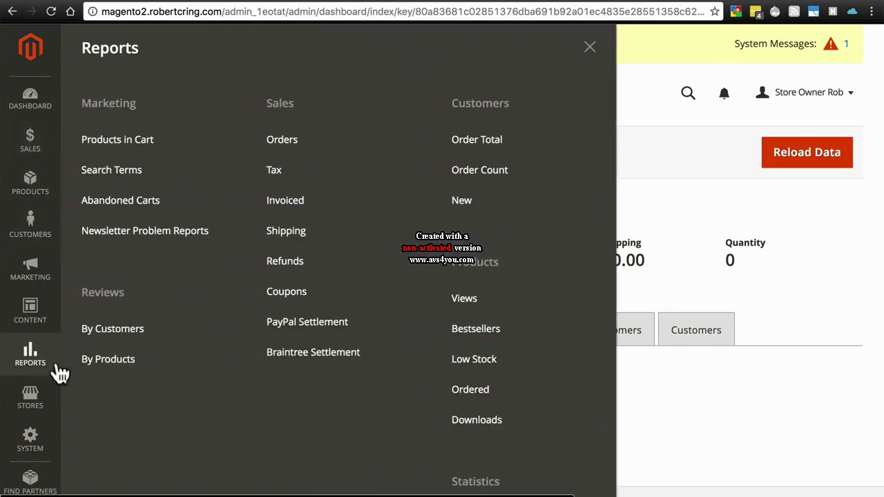
pyautogui.click(32, 318)
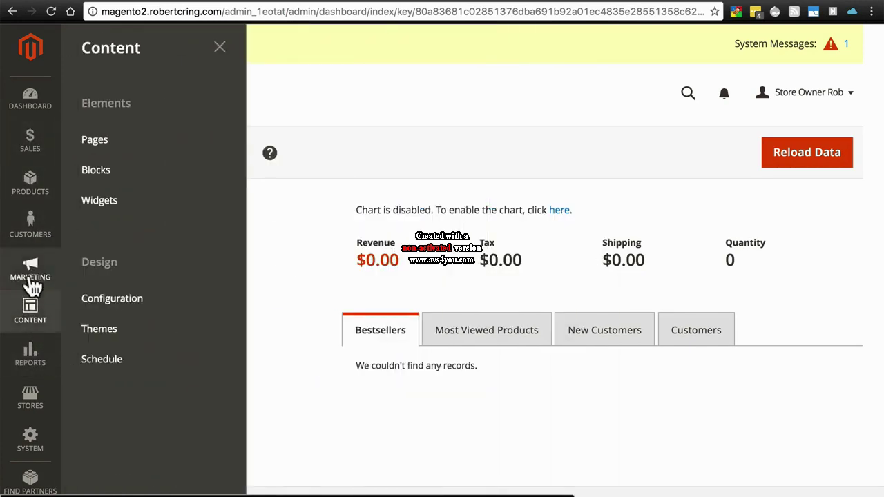
pyautogui.click(31, 442)
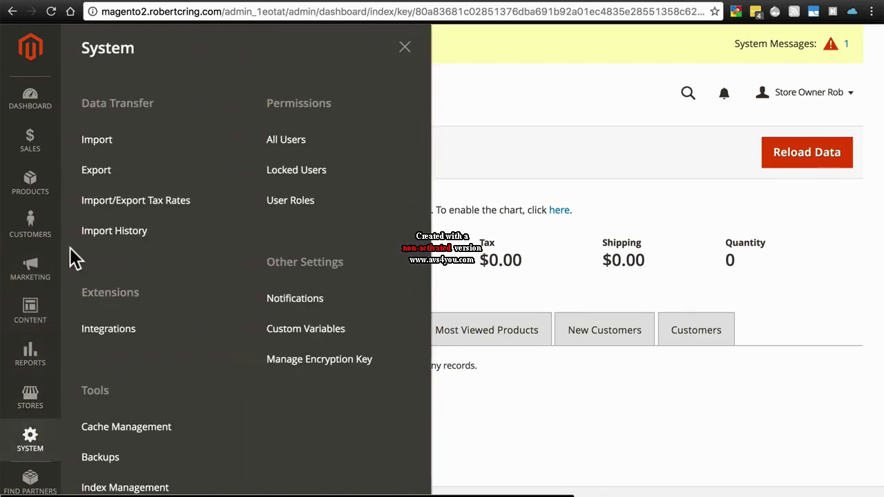
pyautogui.click(36, 199)
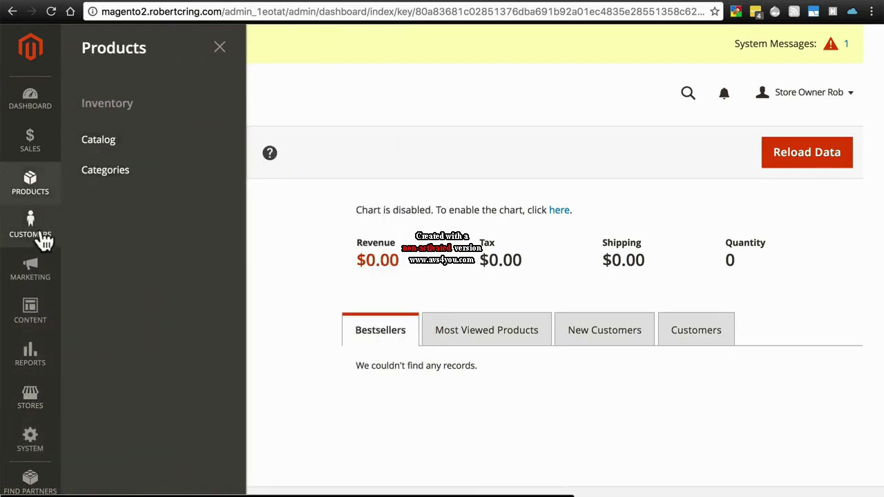
# Step: Open the Design Configuration page from the Content section and check the Products menu there, closing it again
pyautogui.click(30, 315)
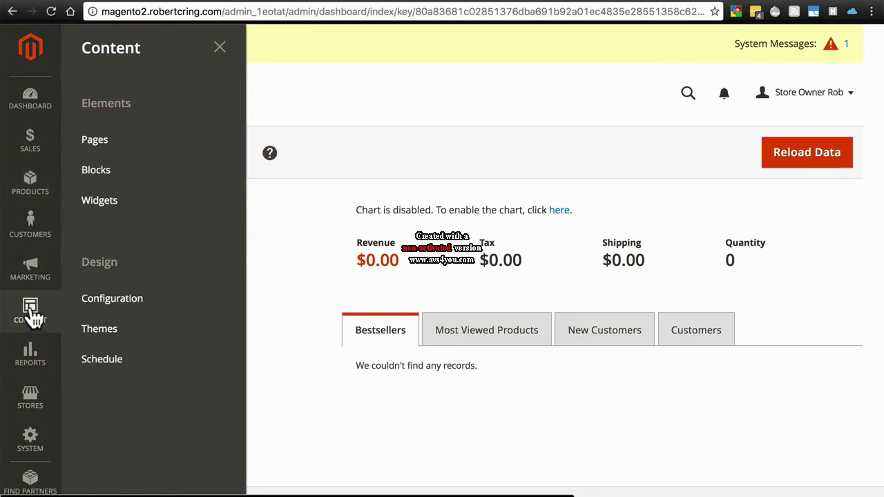
pyautogui.click(107, 307)
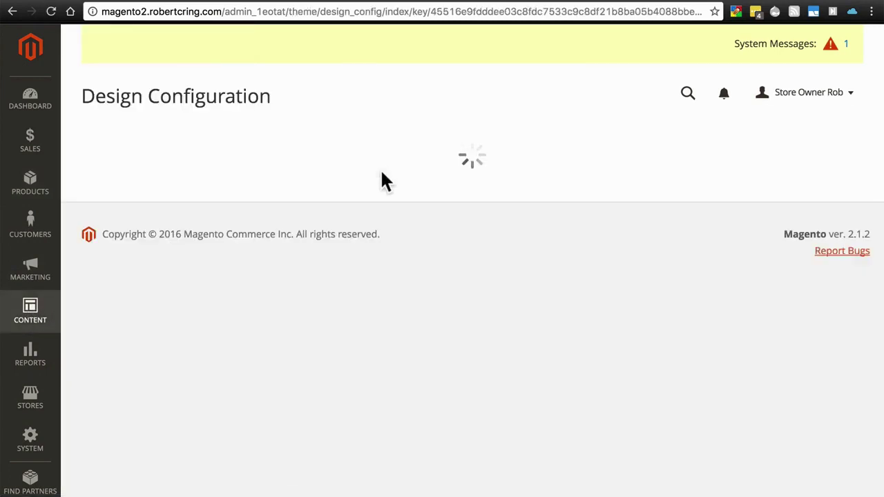
pyautogui.click(34, 196)
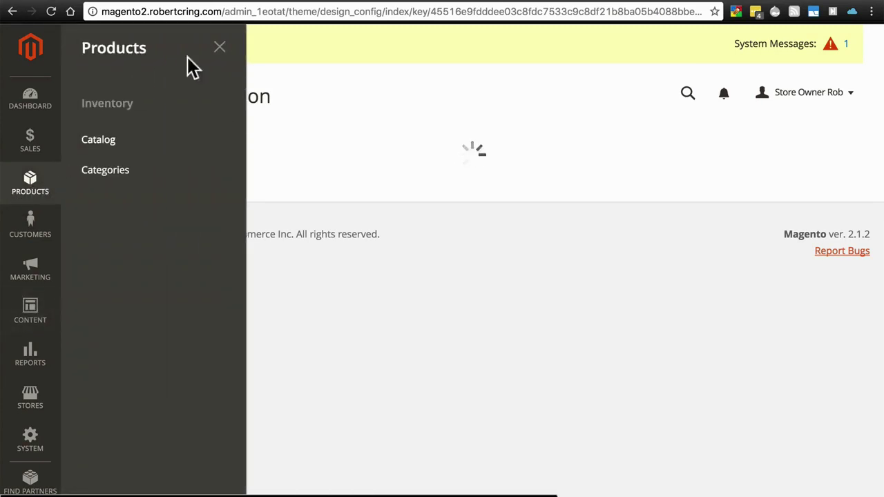
pyautogui.click(220, 48)
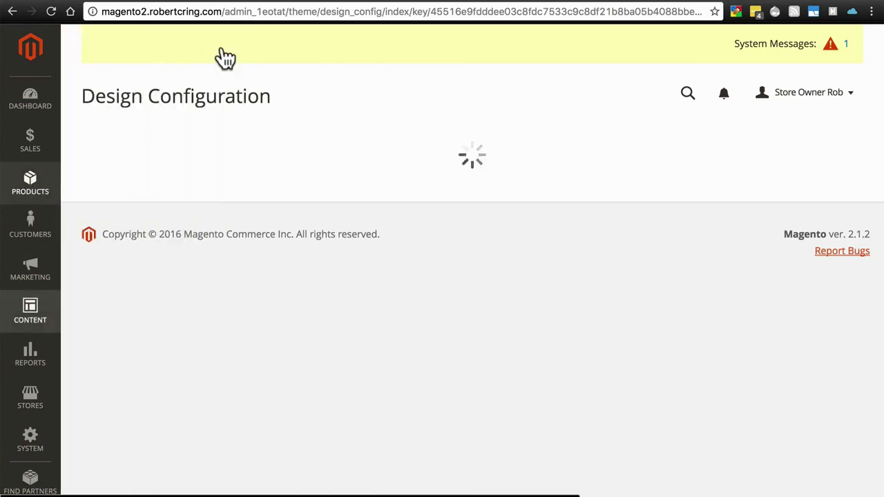